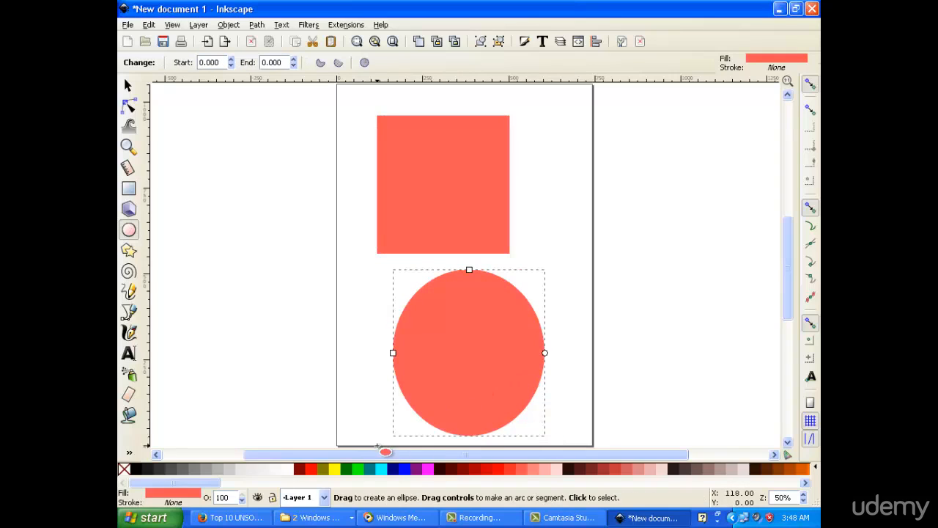
# - Fill the ellipse with Green (#008000) and the rectangle with a very dark maroon
pyautogui.click(356, 470)
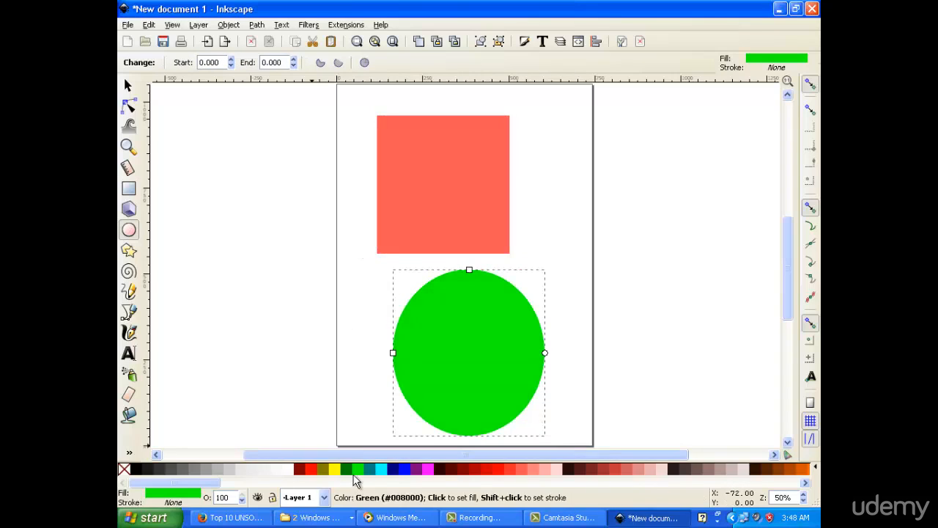
pyautogui.click(348, 471)
pyautogui.click(127, 86)
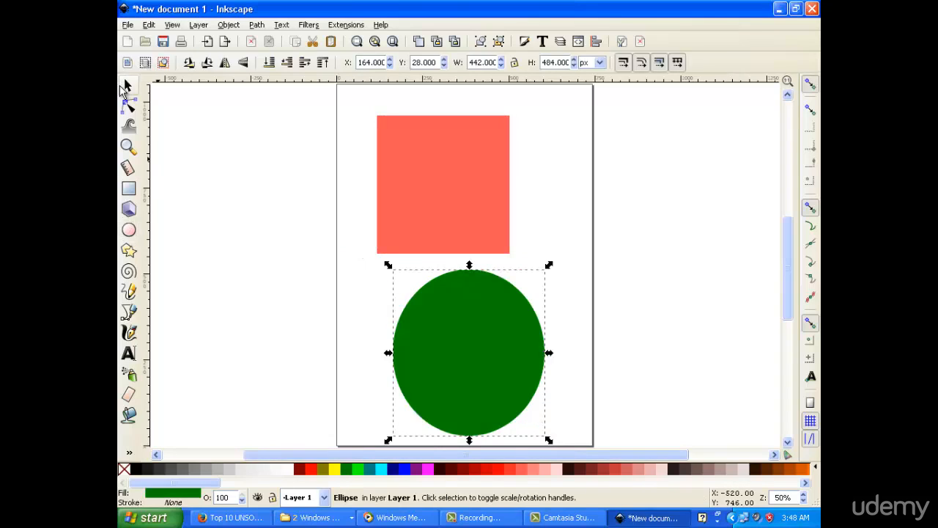
pyautogui.click(449, 206)
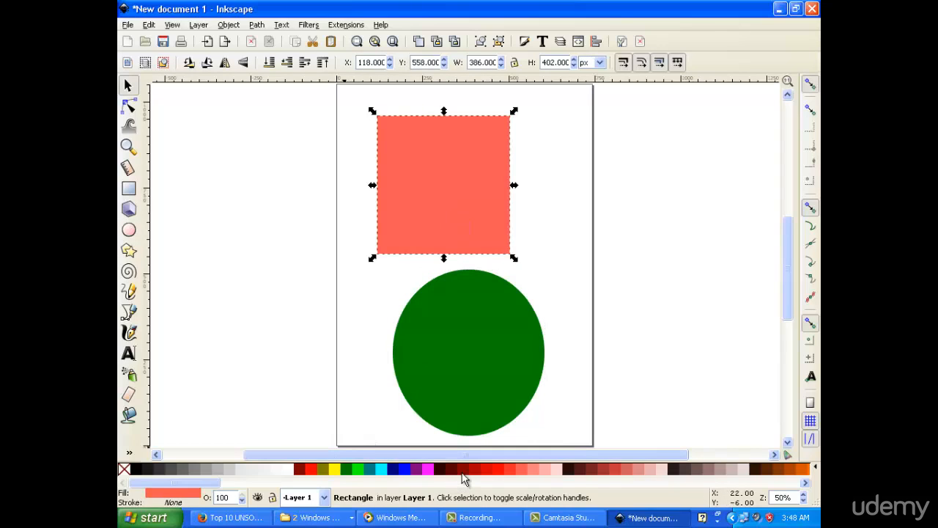
pyautogui.click(443, 472)
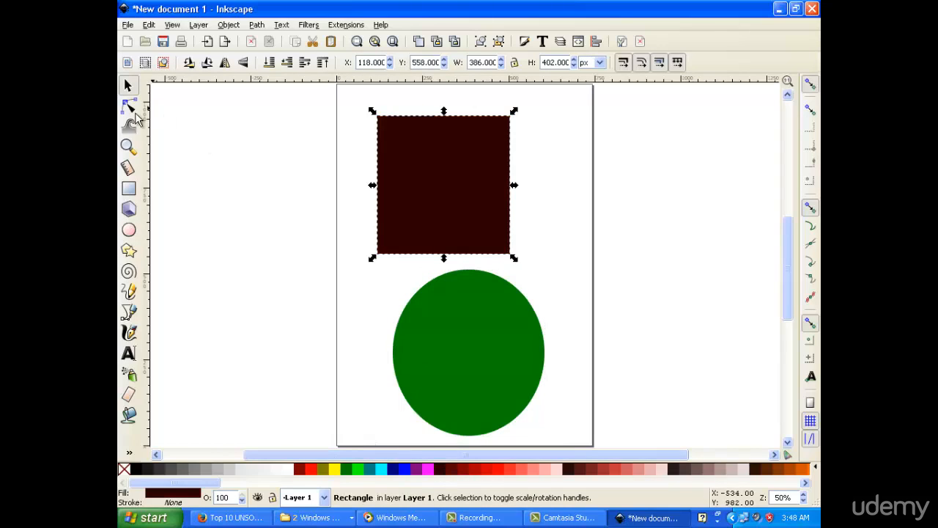
pyautogui.click(126, 86)
pyautogui.scroll(2, 542, 254)
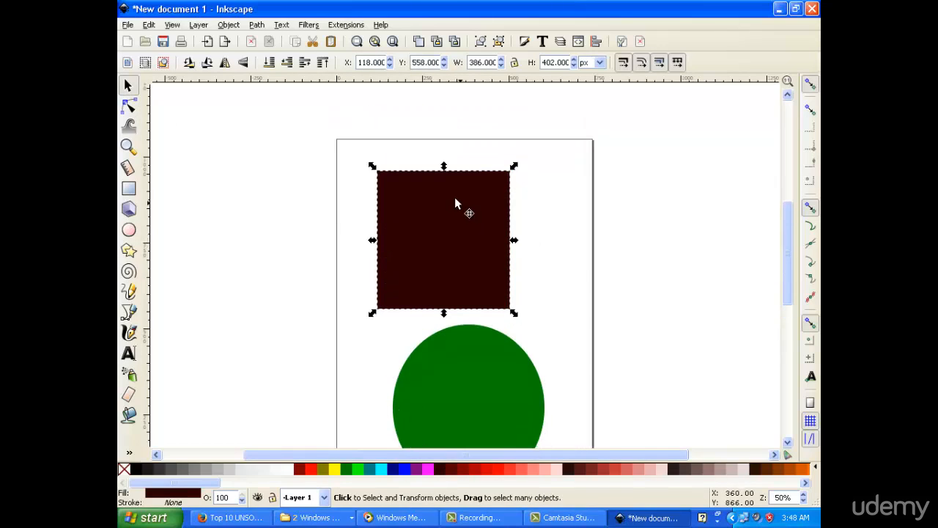
pyautogui.scroll(-2, 455, 198)
pyautogui.press('r')
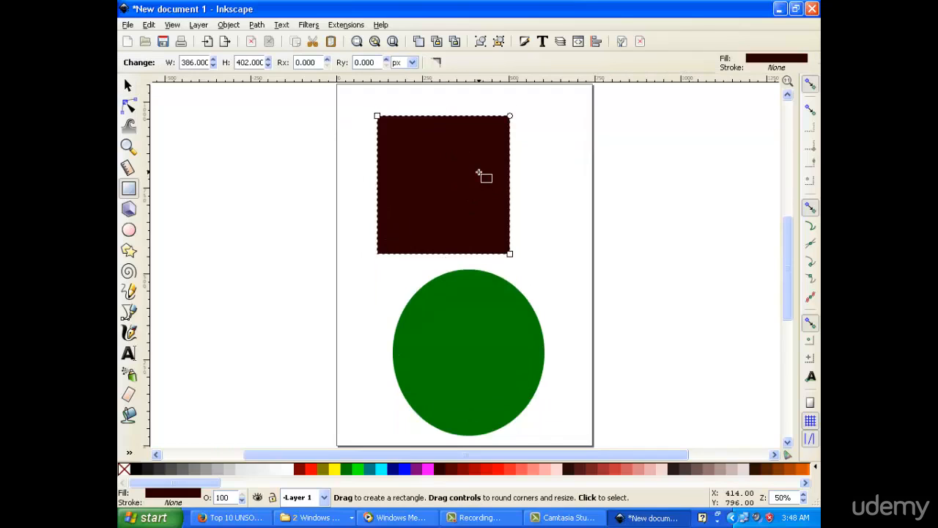
pyautogui.click(126, 86)
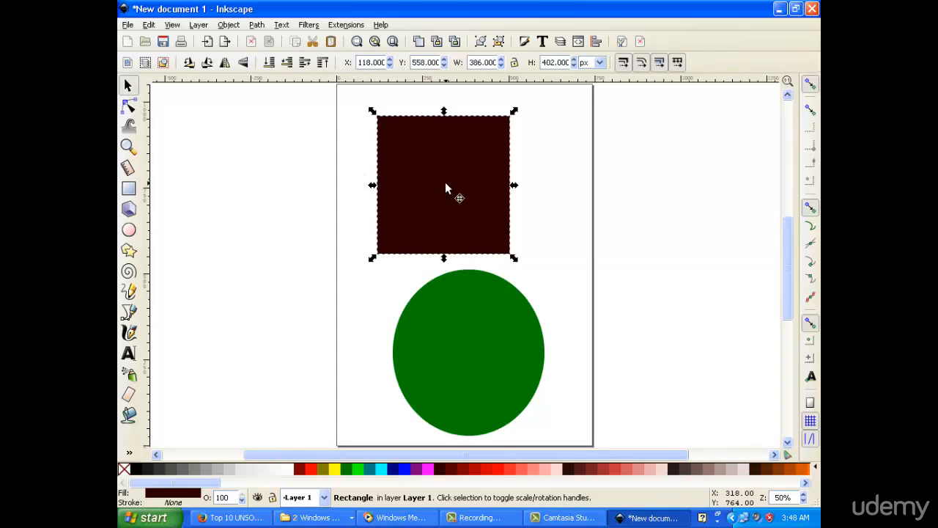
# - Draw a rectangle of about 194 × 236 px across the page's right edge and rotate it clockwise
pyautogui.click(128, 189)
pyautogui.moveTo(553, 212); pyautogui.dragTo(621, 294)
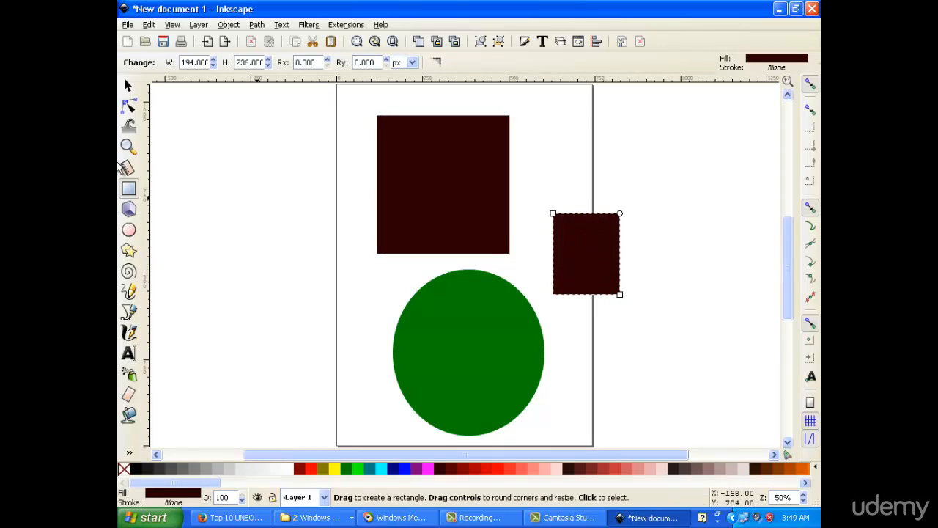
pyautogui.click(126, 85)
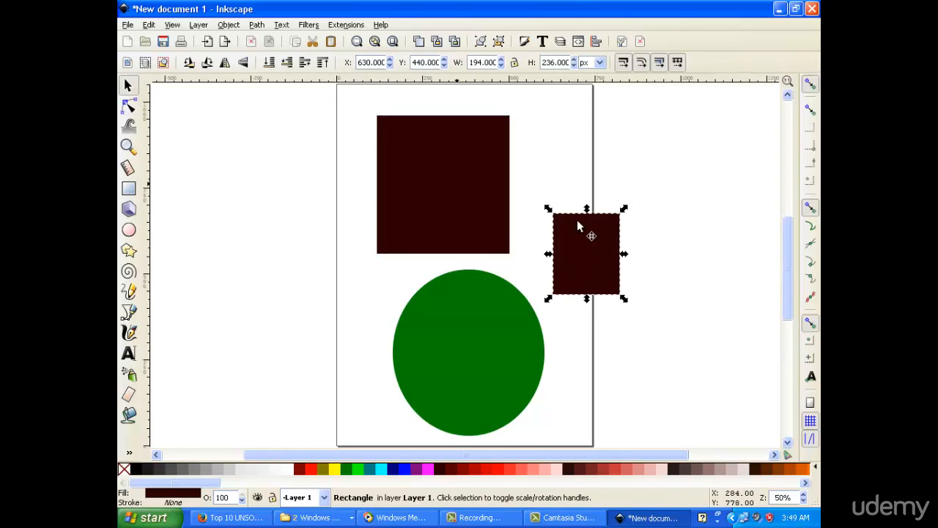
pyautogui.click(593, 255)
pyautogui.moveTo(624, 210); pyautogui.dragTo(623, 236)
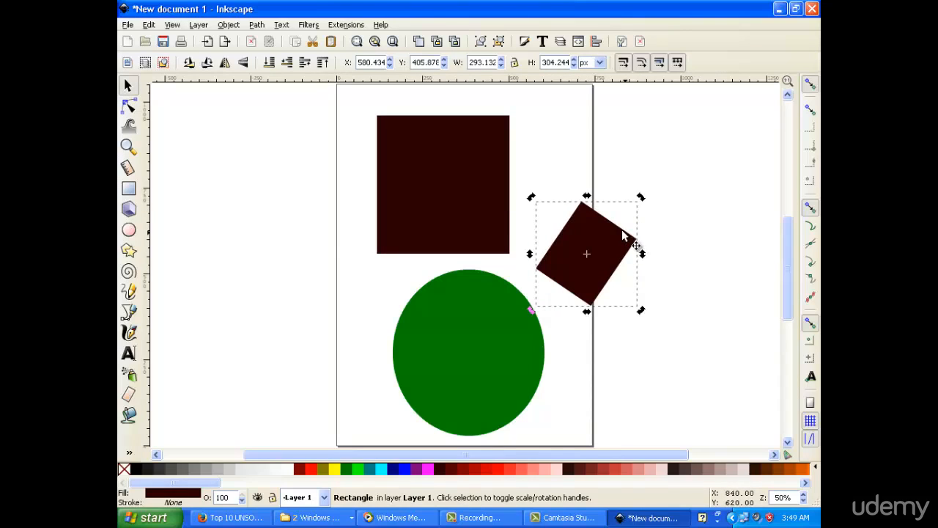
# - Shift the large rectangle slightly and round its corners with a vertical radius of about 82 px
pyautogui.click(546, 161)
pyautogui.moveTo(454, 176); pyautogui.dragTo(453, 172)
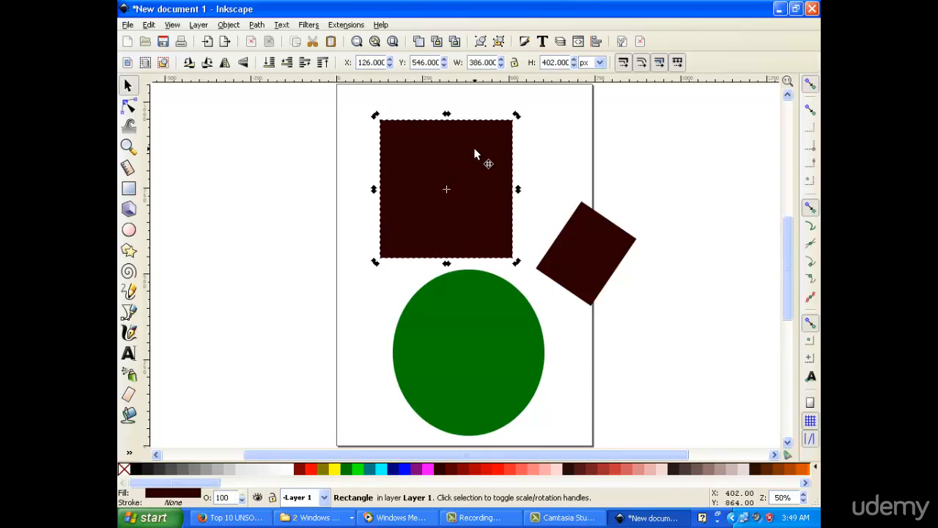
pyautogui.press('r')
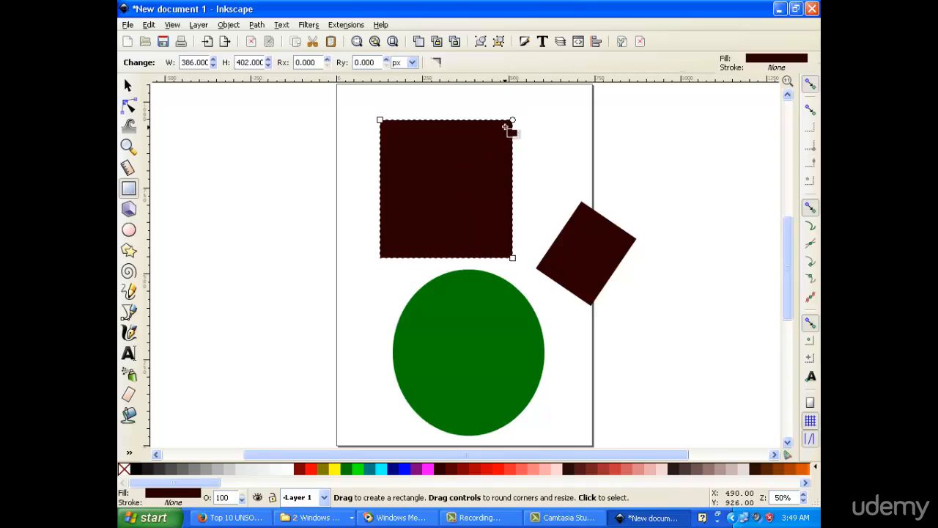
pyautogui.moveTo(514, 133); pyautogui.dragTo(518, 123)
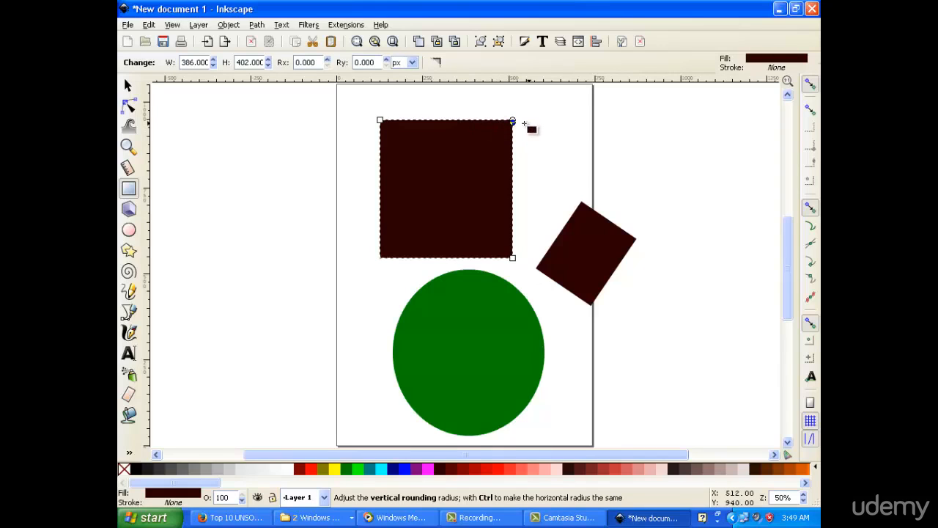
pyautogui.moveTo(519, 145)
pyautogui.mouseDown()
pyautogui.moveTo(519, 225)
pyautogui.moveTo(513, 149)
pyautogui.mouseUp()
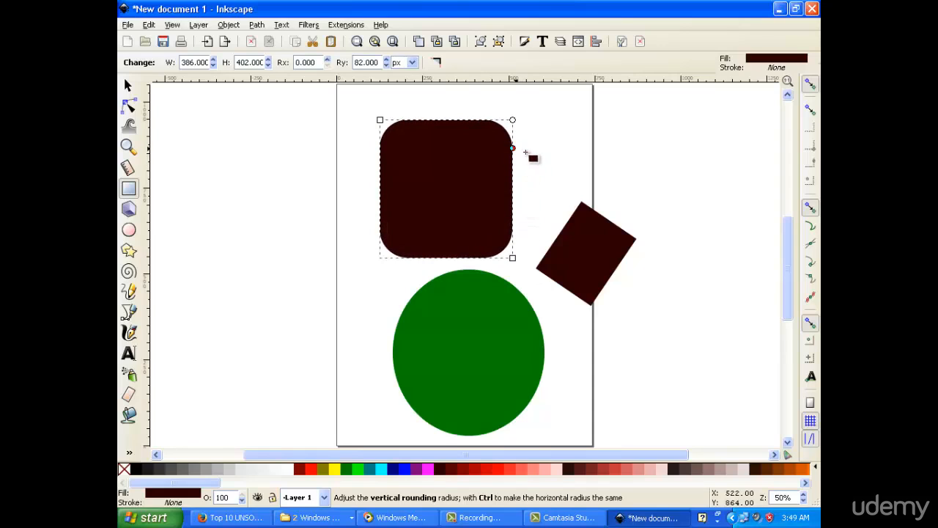
# - Move the rounded rectangle into the upper-left corner of the page, at about X 54, Y 646 px
pyautogui.click(127, 86)
pyautogui.moveTo(426, 142); pyautogui.dragTo(402, 108)
pyautogui.scroll(6, 462, 161)
pyautogui.scroll(-3, 487, 154)
pyautogui.scroll(-4, 400, 183)
pyautogui.scroll(4, 410, 183)
pyautogui.click(404, 219)
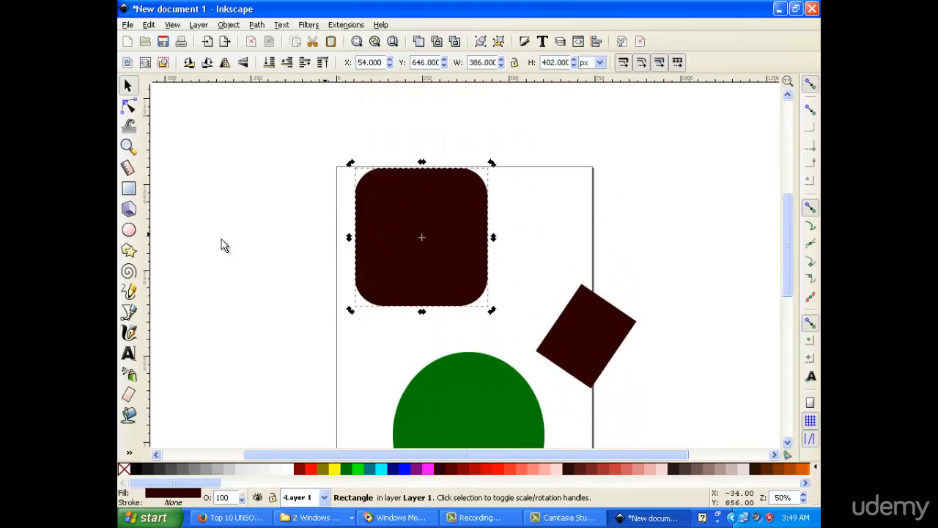
# - Draw another rounded rectangle of about 384 × 430 px just outside the page's left edge
pyautogui.click(129, 190)
pyautogui.moveTo(200, 138)
pyautogui.mouseDown()
pyautogui.moveTo(293, 245)
pyautogui.moveTo(305, 283)
pyautogui.moveTo(332, 286)
pyautogui.mouseUp()
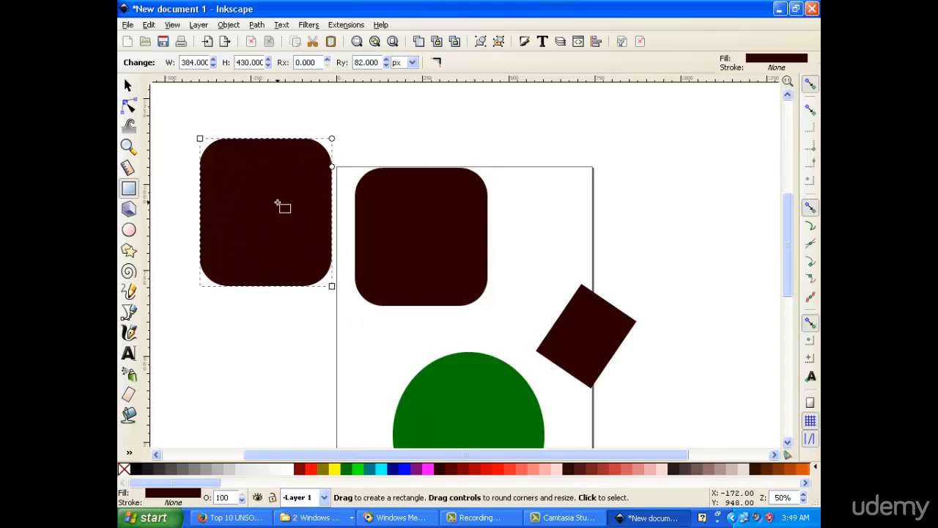
pyautogui.click(127, 86)
# - Cut the green ellipse into an open arc running from about 126.6° to about 325.4°
pyautogui.scroll(-4, 377, 247)
pyautogui.click(470, 297)
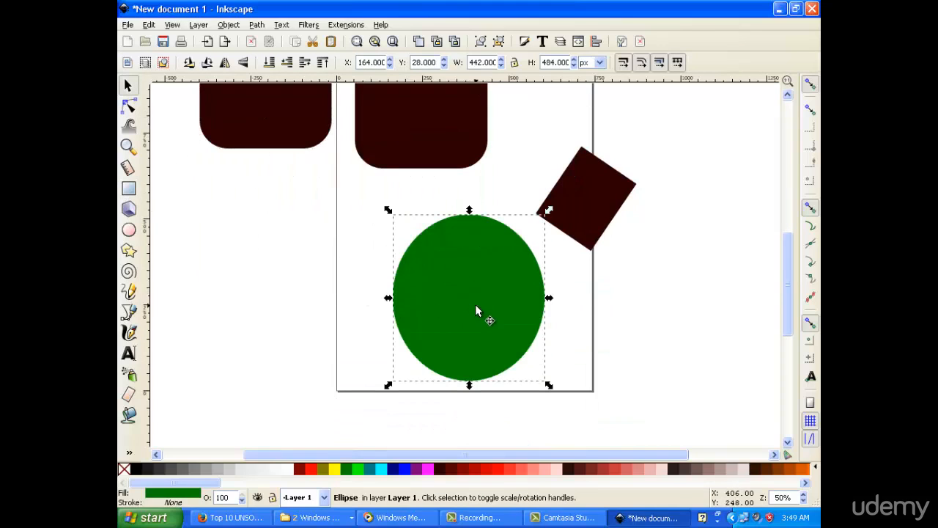
pyautogui.scroll(2, 471, 304)
pyautogui.scroll(-6, 430, 216)
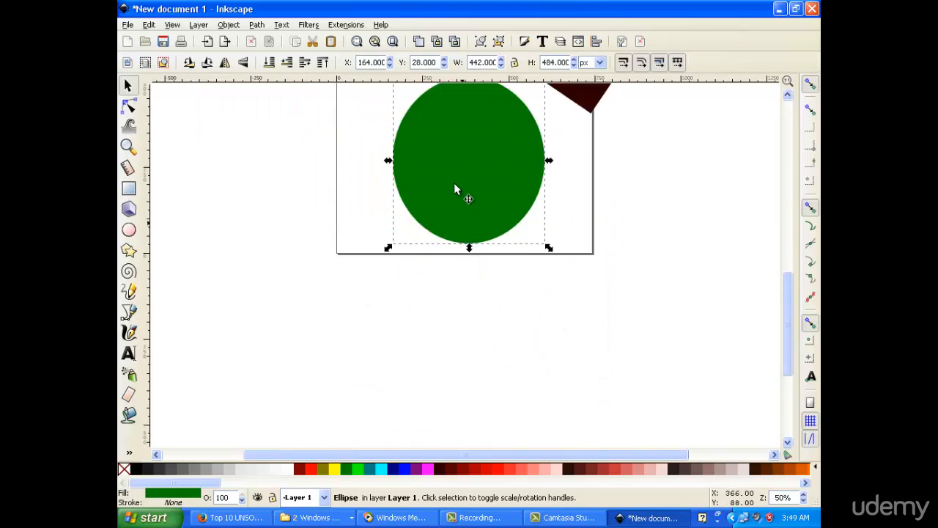
pyautogui.scroll(3, 465, 212)
pyautogui.doubleClick(506, 250)
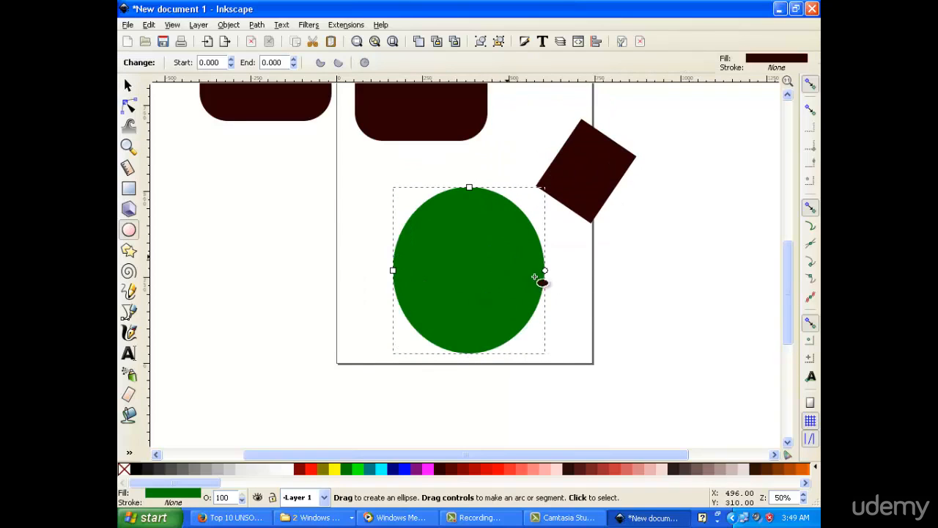
pyautogui.moveTo(546, 273); pyautogui.dragTo(532, 223)
pyautogui.moveTo(545, 272); pyautogui.dragTo(465, 279)
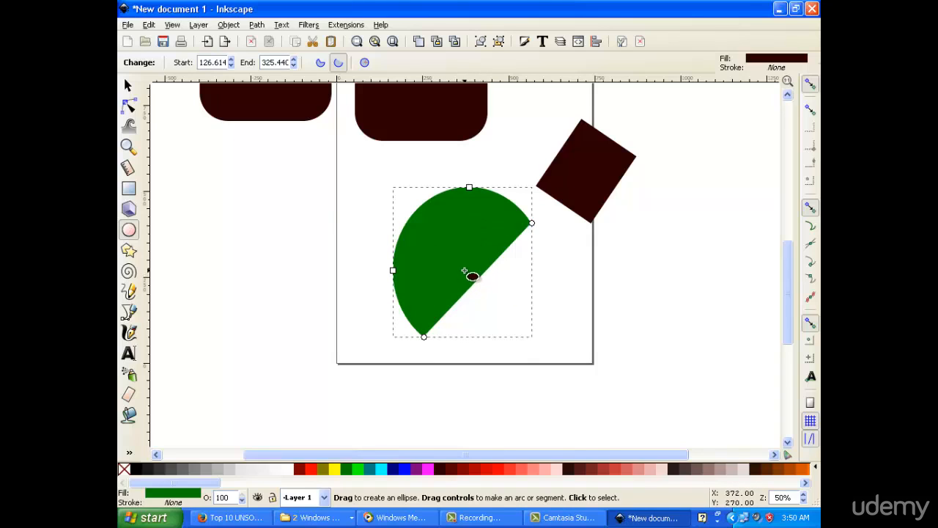
# - Rotate the green arc clockwise until its straight edge is nearly level and place it below the rounded rectangle
pyautogui.click(127, 86)
pyautogui.moveTo(399, 223); pyautogui.dragTo(396, 215)
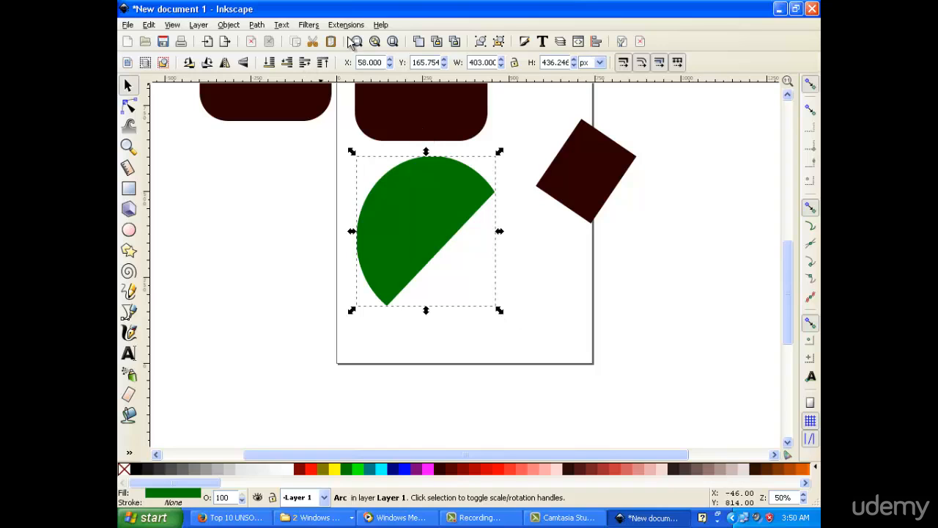
pyautogui.click(389, 248)
pyautogui.moveTo(352, 151); pyautogui.dragTo(425, 163)
pyautogui.click(444, 253)
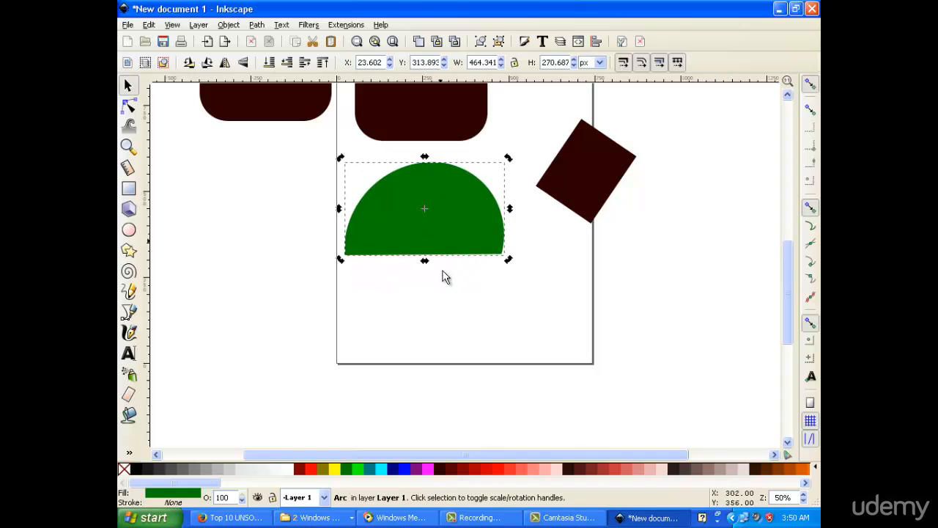
pyautogui.moveTo(447, 224); pyautogui.dragTo(479, 226)
# - Reshape the green arc with its ellipse handles to about 385 × 263 px
pyautogui.scroll(3, 630, 321)
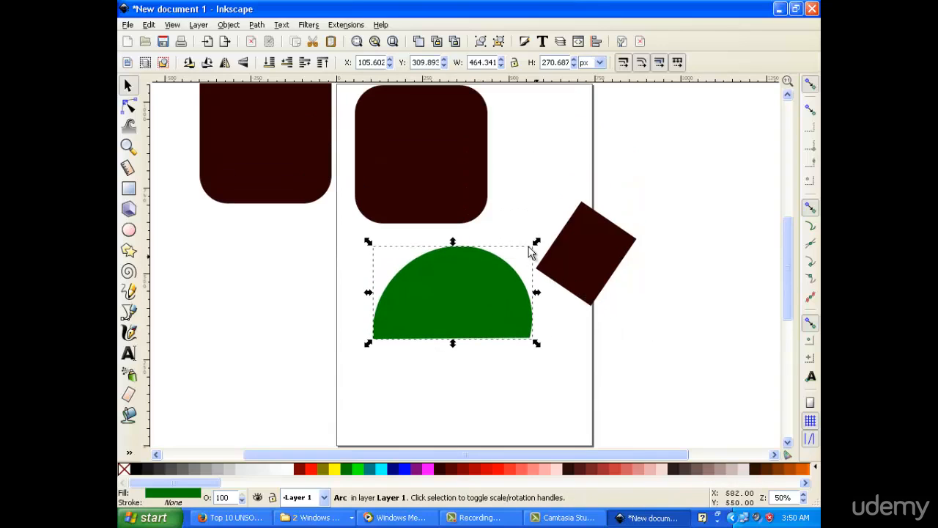
pyautogui.doubleClick(457, 300)
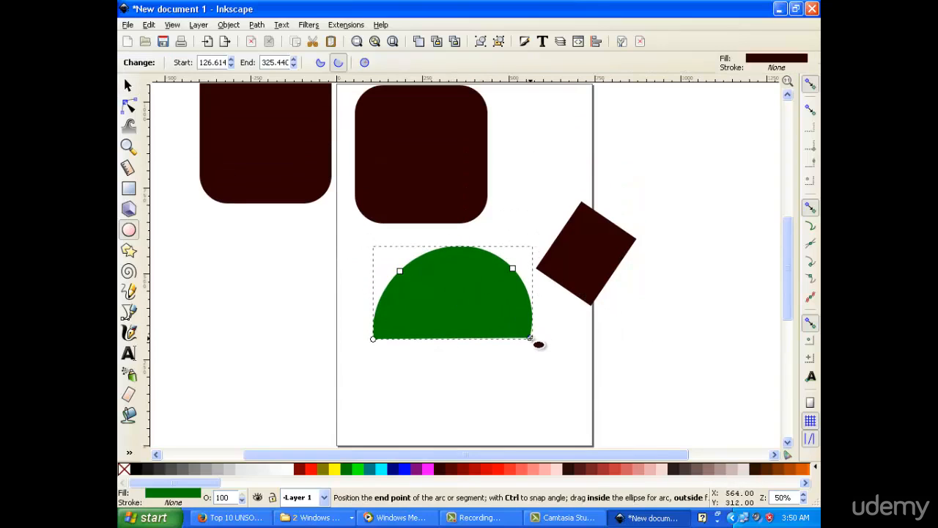
pyautogui.moveTo(518, 277); pyautogui.dragTo(419, 366)
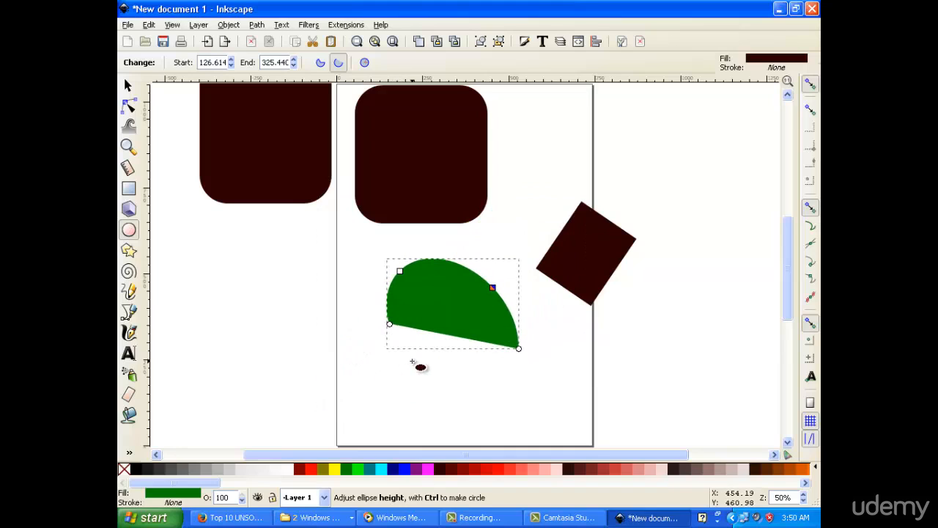
pyautogui.click(126, 86)
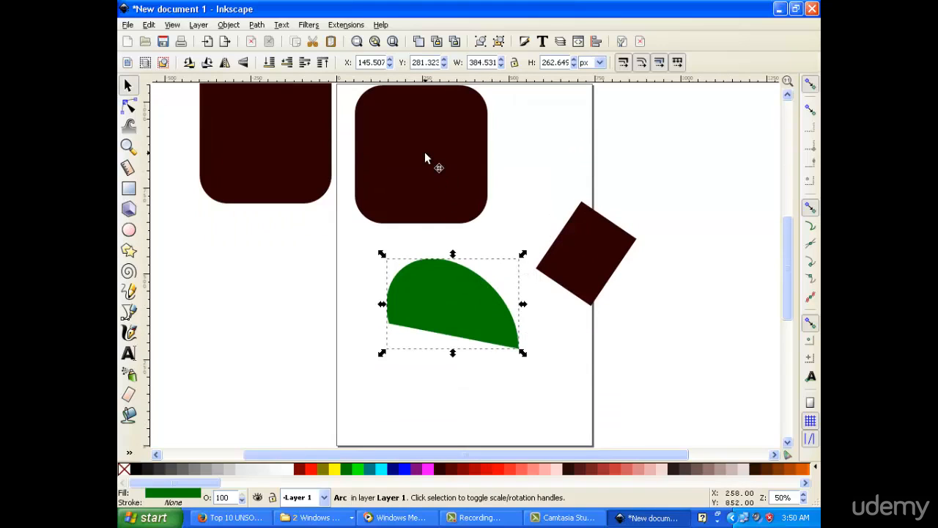
# - Enlarge the rounded rectangle on the page to about 424 × 628 px with a vertical corner radius of about 37 px
pyautogui.click(425, 156)
pyautogui.scroll(3, 414, 220)
pyautogui.press('r')
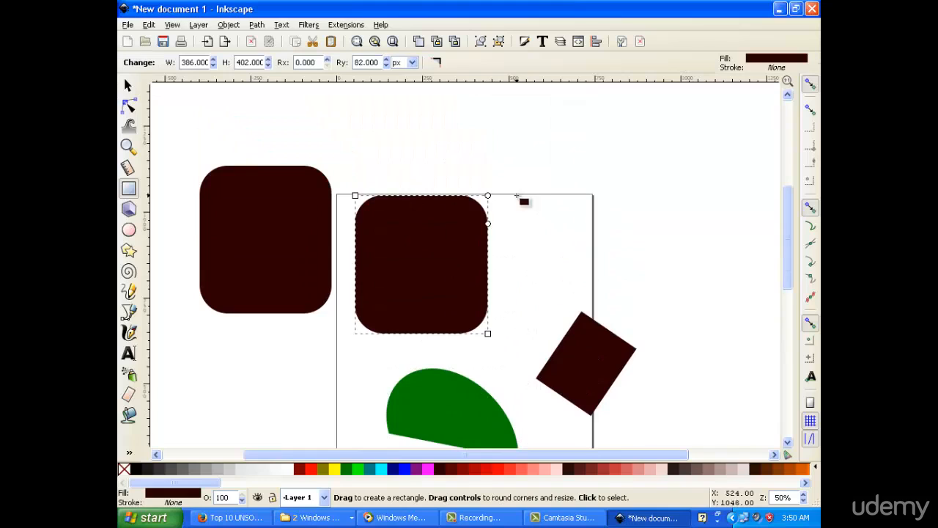
pyautogui.moveTo(355, 196); pyautogui.dragTo(351, 170)
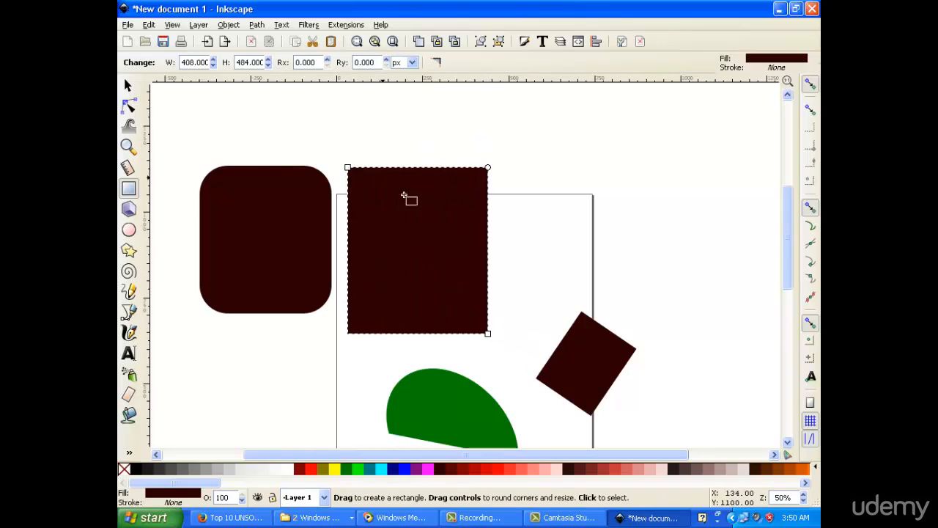
pyautogui.moveTo(488, 167); pyautogui.dragTo(482, 194)
pyautogui.moveTo(347, 167); pyautogui.dragTo(341, 117)
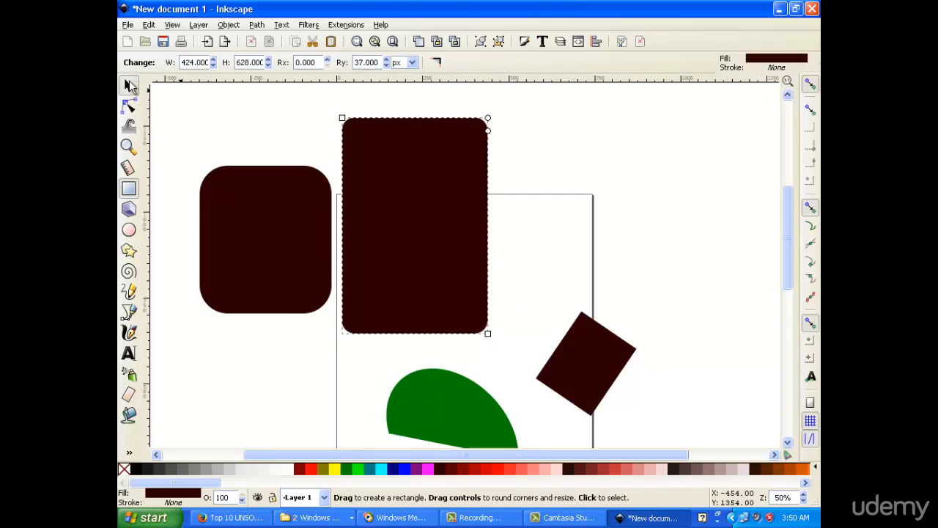
# - Move the tall rounded rectangle down inside the page, to about X 60, Y 352 px
pyautogui.click(129, 86)
pyautogui.scroll(1, 601, 248)
pyautogui.scroll(-2, 591, 247)
pyautogui.moveTo(434, 224); pyautogui.dragTo(453, 268)
pyautogui.scroll(-5, 469, 294)
pyautogui.moveTo(452, 230); pyautogui.dragTo(444, 287)
pyautogui.moveTo(402, 132); pyautogui.dragTo(412, 182)
pyautogui.scroll(6, 440, 161)
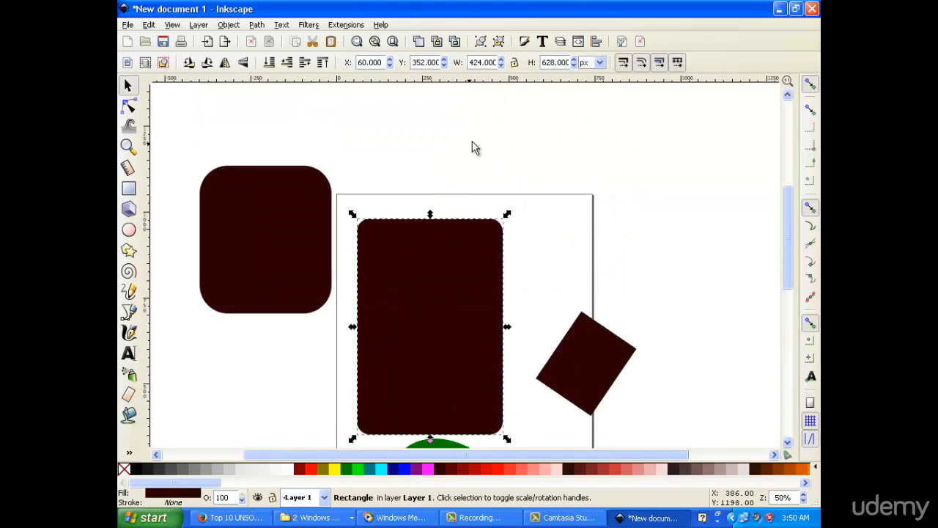
# - Move the tilted rectangle beside the tall one and the off-page rounded rectangle to the page's lower-right area below it
pyautogui.scroll(-3, 477, 148)
pyautogui.moveTo(591, 258); pyautogui.dragTo(554, 192)
pyautogui.moveTo(315, 199); pyautogui.dragTo(604, 339)
pyautogui.scroll(1, 598, 225)
# - Move the green arc off the page, beyond its left edge
pyautogui.moveTo(676, 144); pyautogui.dragTo(388, 313)
pyautogui.click(446, 390)
pyautogui.moveTo(445, 395); pyautogui.dragTo(212, 276)
# - Select the three dark maroon rectangles together and group them
pyautogui.moveTo(708, 110); pyautogui.dragTo(353, 440)
pyautogui.scroll(3, 471, 297)
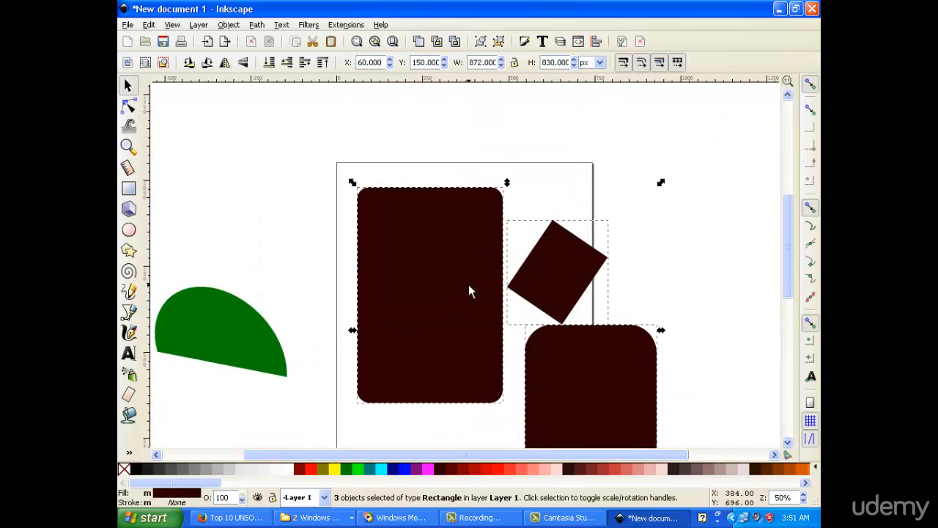
pyautogui.rightClick(467, 276)
pyautogui.click(498, 279)
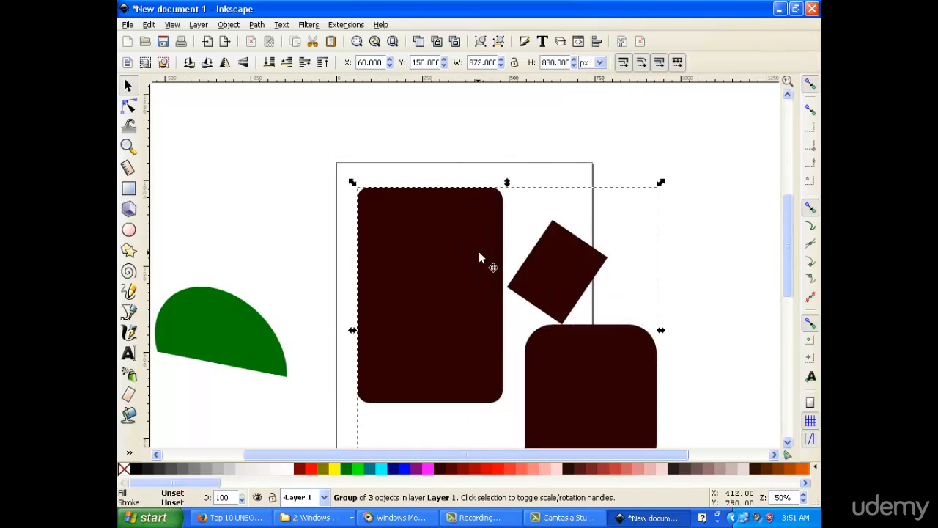
# - Move the group of rectangles to Layer 1
pyautogui.scroll(-3, 473, 235)
pyautogui.rightClick(452, 182)
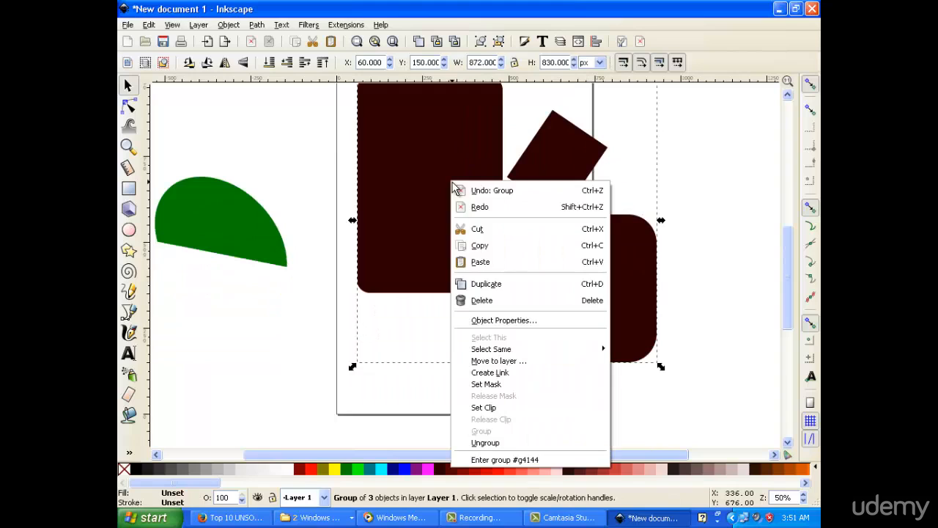
pyautogui.click(525, 361)
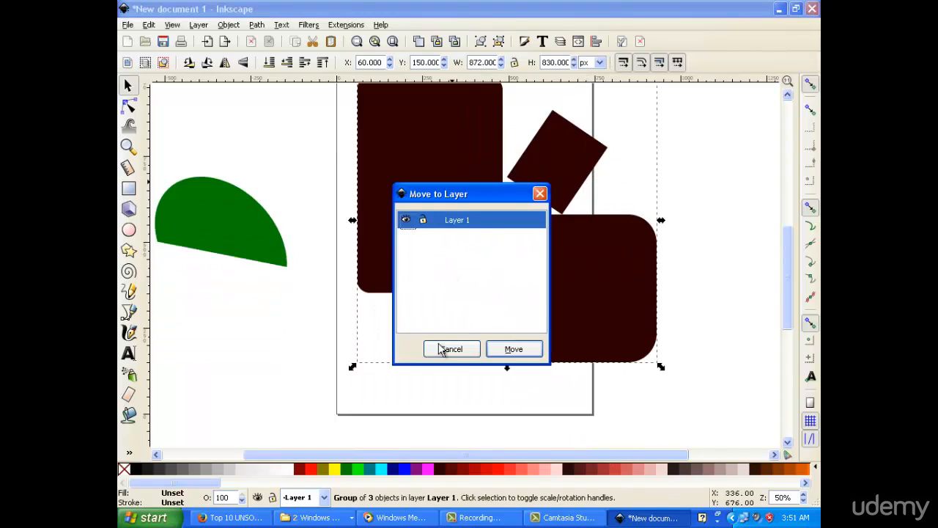
pyautogui.click(513, 349)
pyautogui.scroll(3, 591, 310)
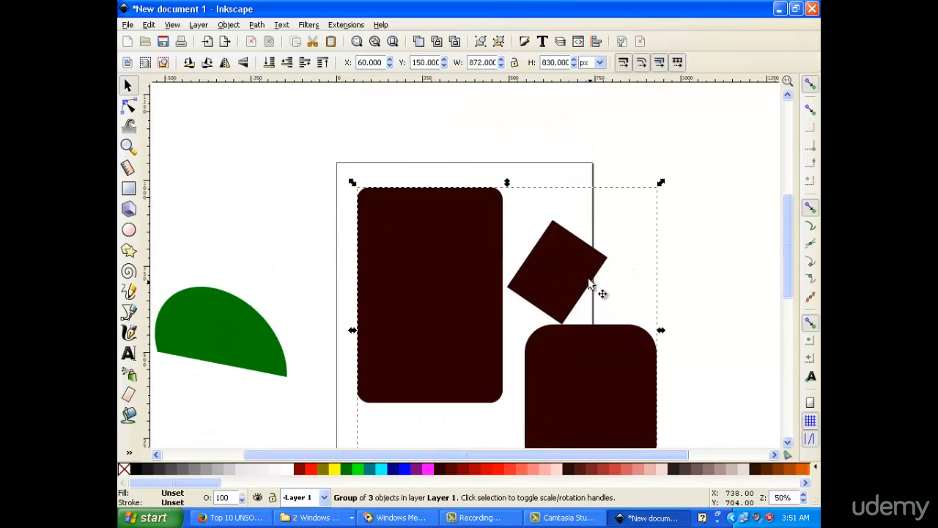
# - Move the green arc down and to the right until it slightly overlaps the page's left edge
pyautogui.scroll(-3, 429, 234)
pyautogui.click(199, 233)
pyautogui.moveTo(210, 234); pyautogui.dragTo(289, 285)
# - Add a new layer named Layer 2
pyautogui.click(199, 25)
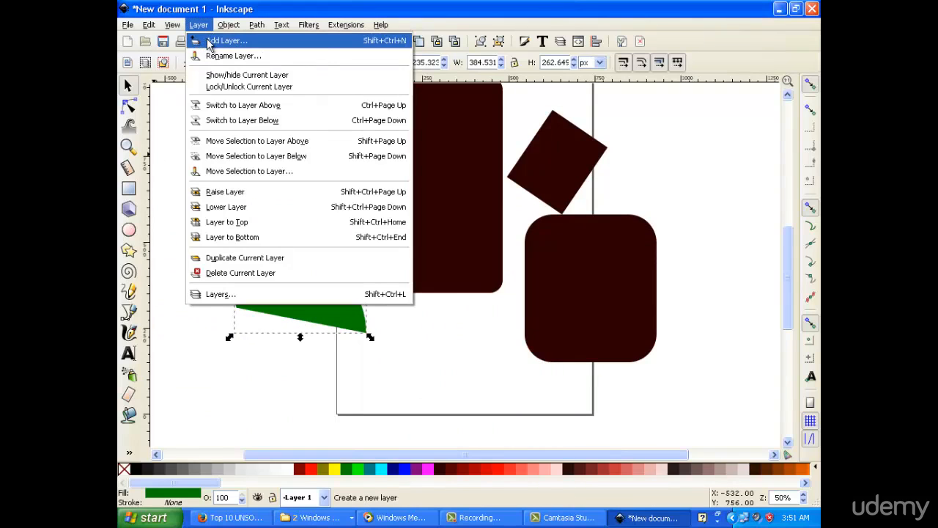
pyautogui.click(213, 41)
pyautogui.click(493, 301)
# - Move the green arc to Layer 2
pyautogui.click(328, 289)
pyautogui.rightClick(267, 278)
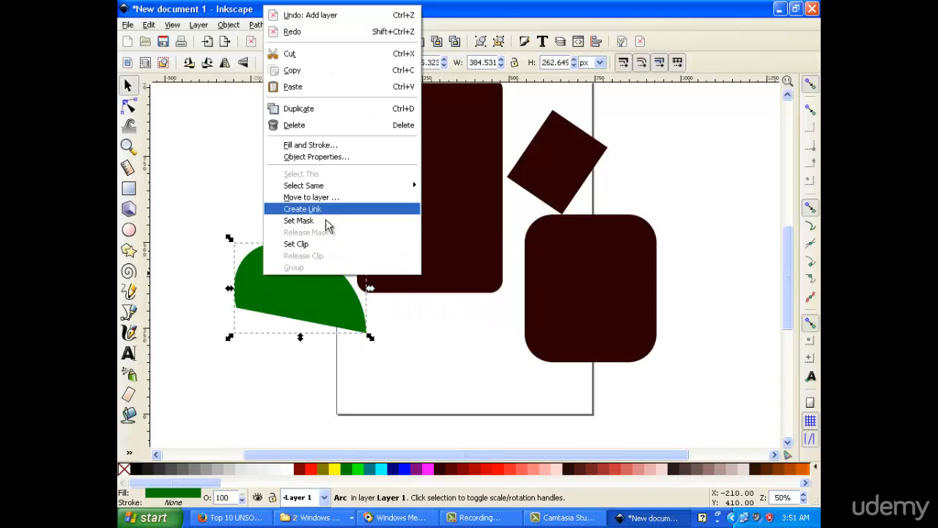
pyautogui.click(354, 200)
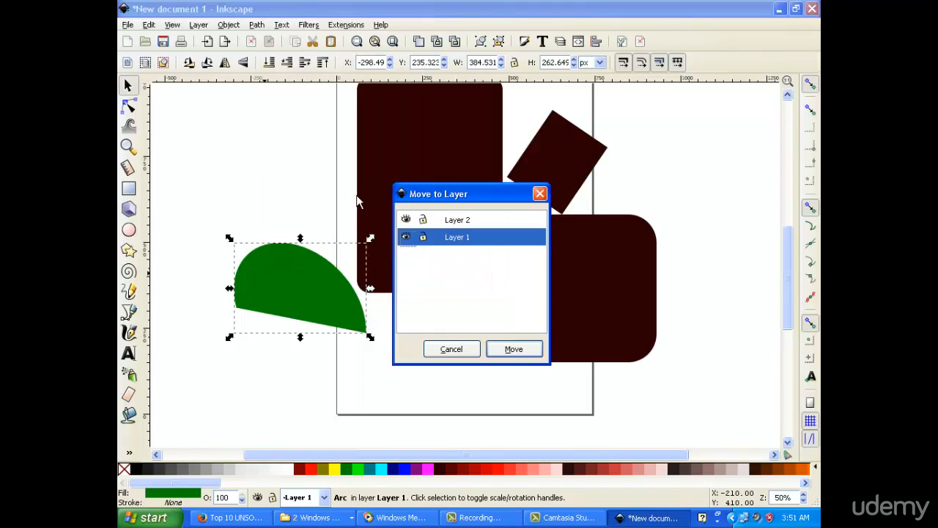
pyautogui.click(477, 220)
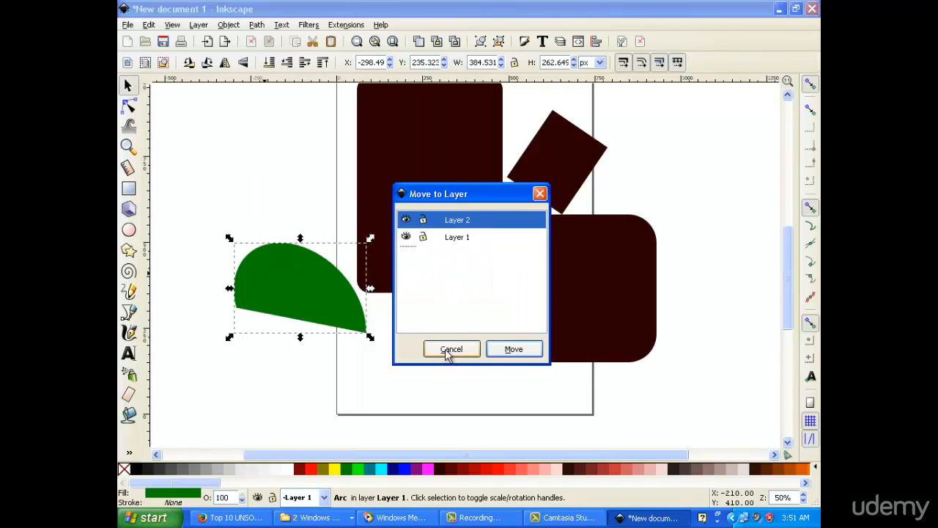
pyautogui.click(534, 351)
# - Move the green arc fully onto the page, directly below the tall rounded rectangle
pyautogui.scroll(5, 558, 272)
pyautogui.scroll(-4, 477, 206)
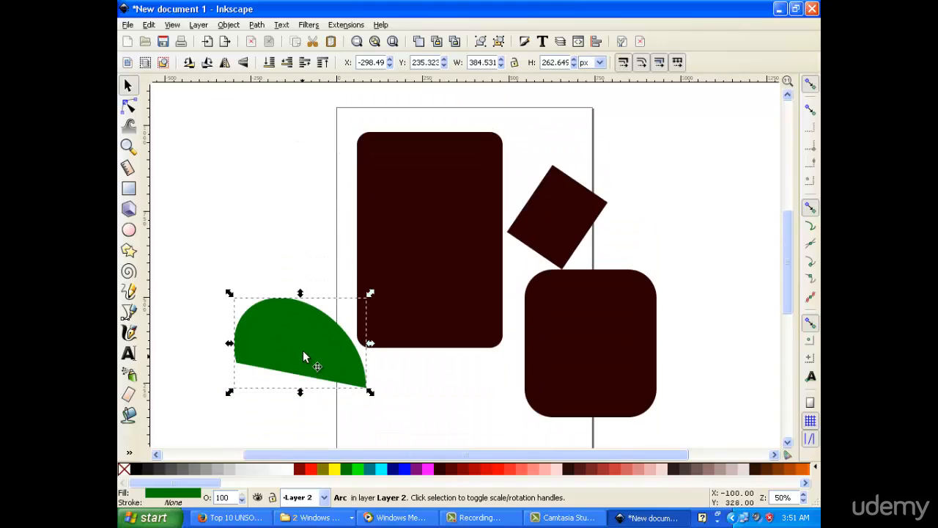
pyautogui.moveTo(305, 367); pyautogui.dragTo(445, 405)
pyautogui.scroll(-3, 444, 396)
pyautogui.scroll(2, 440, 367)
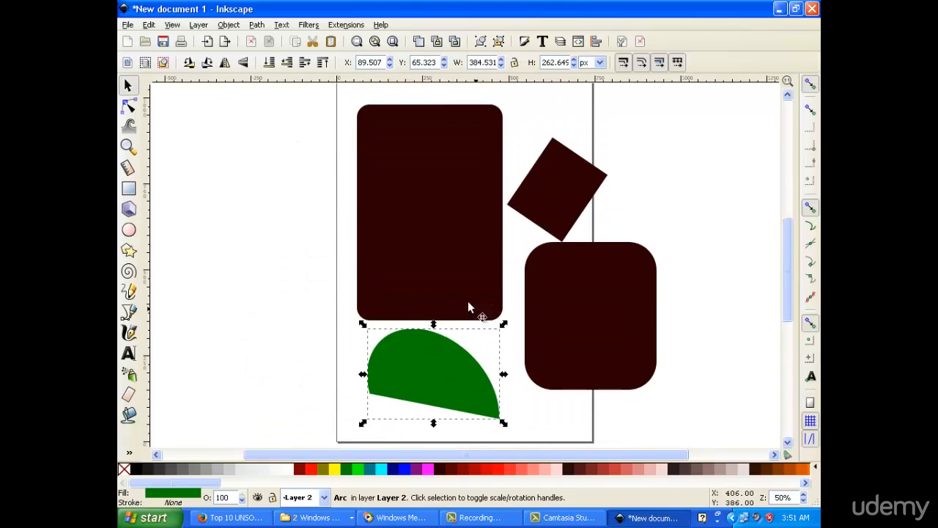
# - Show the document's layer list and raise Layer 1 above Layer 2
pyautogui.click(173, 25)
pyautogui.moveTo(202, 25)
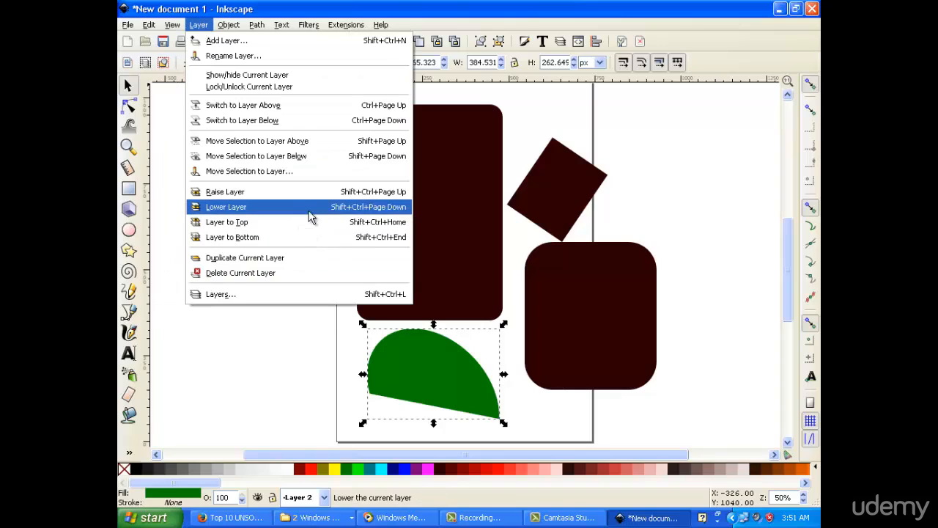
pyautogui.click(324, 297)
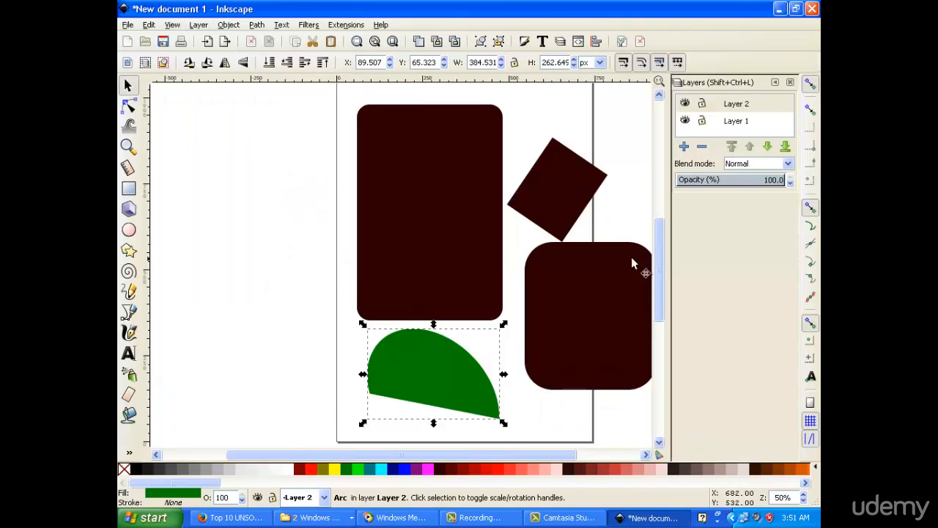
pyautogui.click(747, 126)
pyautogui.click(734, 148)
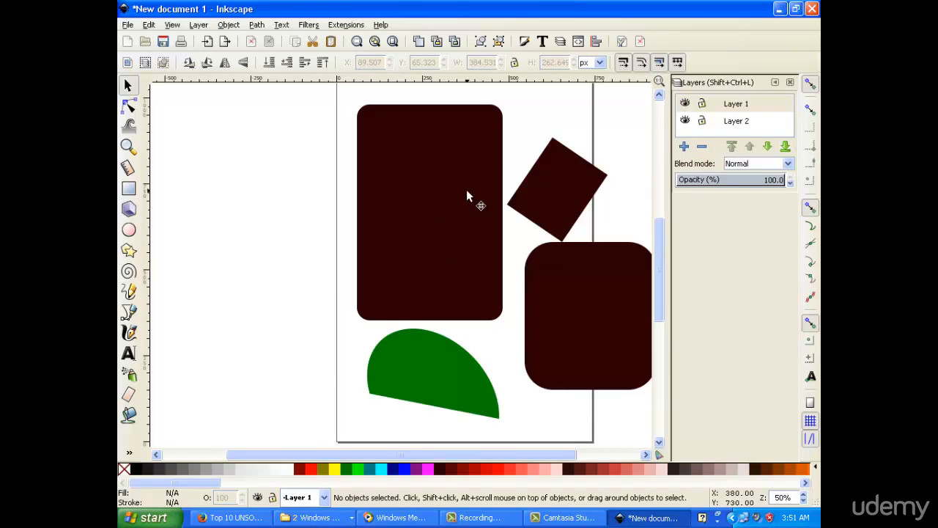
# - Move the rectangle group down and left over the green arc, and raise Layer 2 above Layer 1
pyautogui.moveTo(467, 195); pyautogui.dragTo(417, 287)
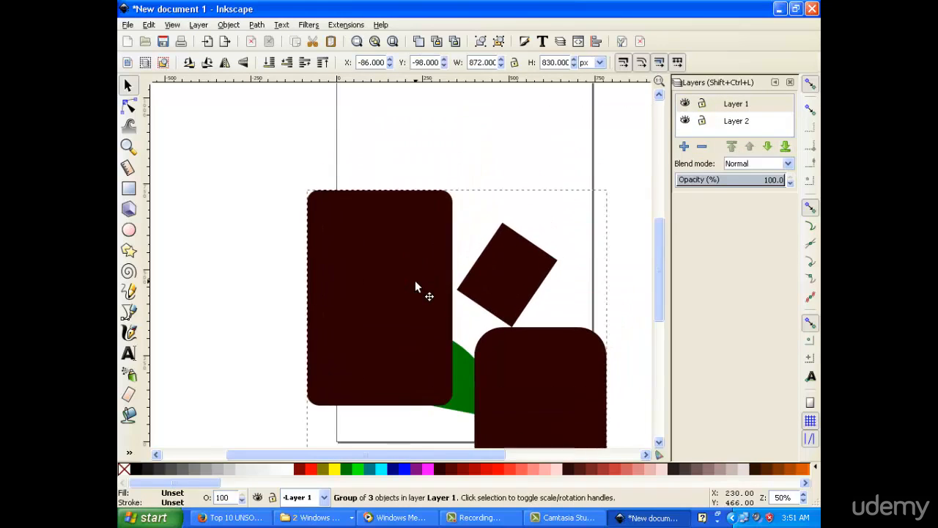
pyautogui.click(750, 125)
pyautogui.click(735, 150)
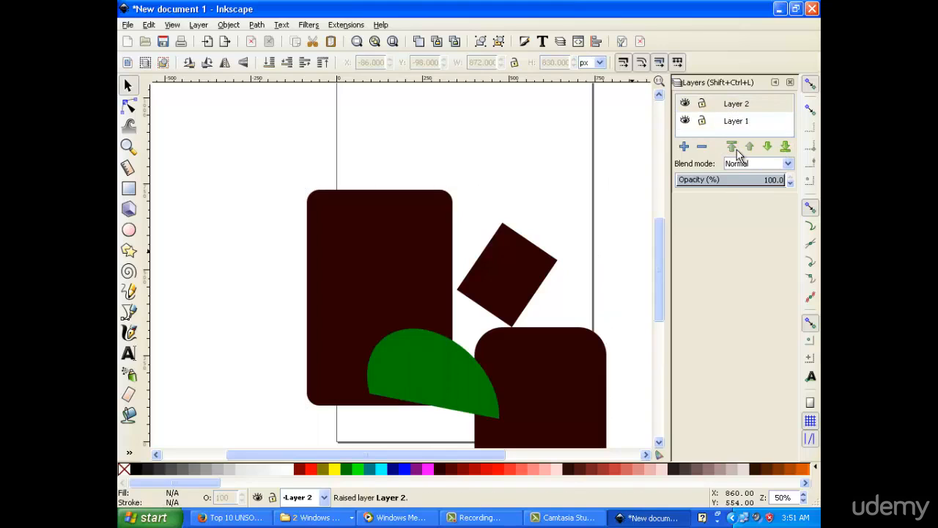
# - Raise Layer 1 back to the top of the layer stack
pyautogui.click(749, 120)
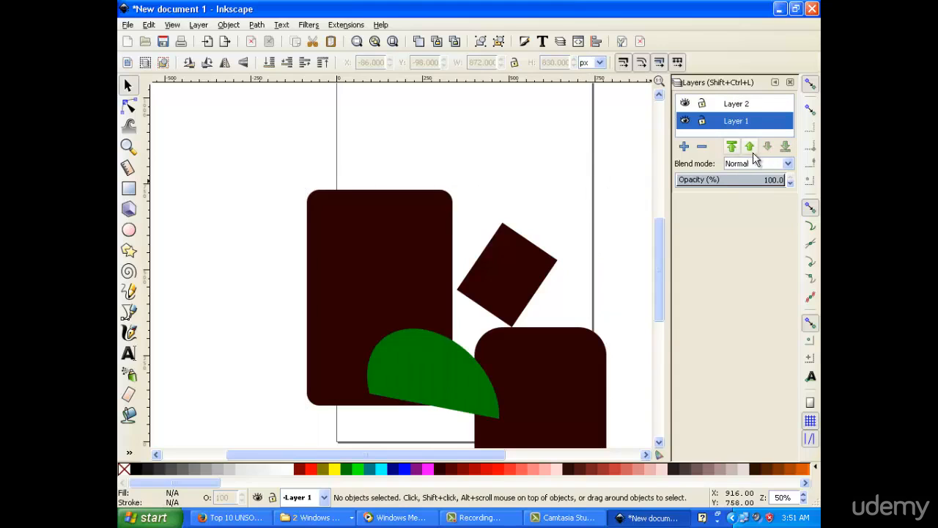
pyautogui.click(737, 148)
# - Move the rectangle group up clear of the green arc, and move the arc up so it overlaps both rounded rectangles
pyautogui.moveTo(377, 320); pyautogui.dragTo(386, 212)
pyautogui.click(417, 366)
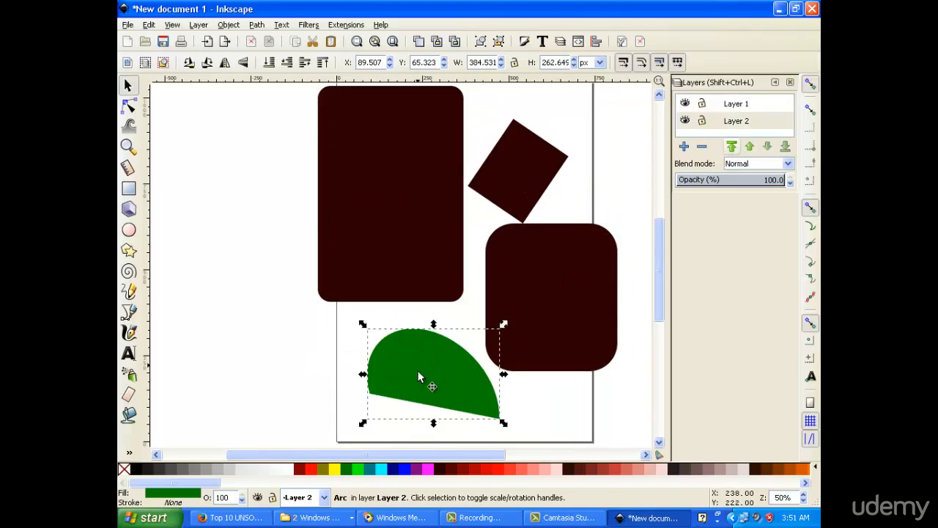
pyautogui.moveTo(413, 360); pyautogui.dragTo(409, 287)
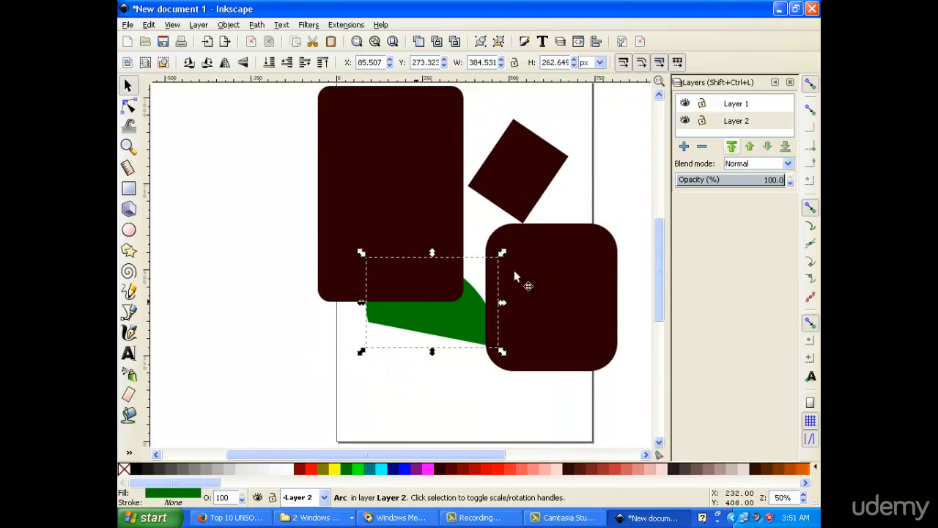
# - Add a layer named Layer 3 above the current one and raise it above Layer 1
pyautogui.click(686, 148)
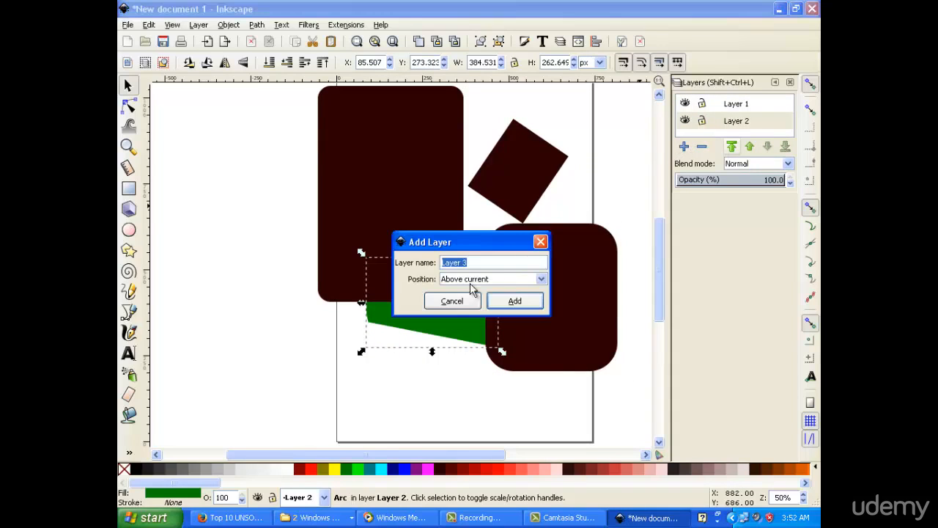
pyautogui.click(522, 301)
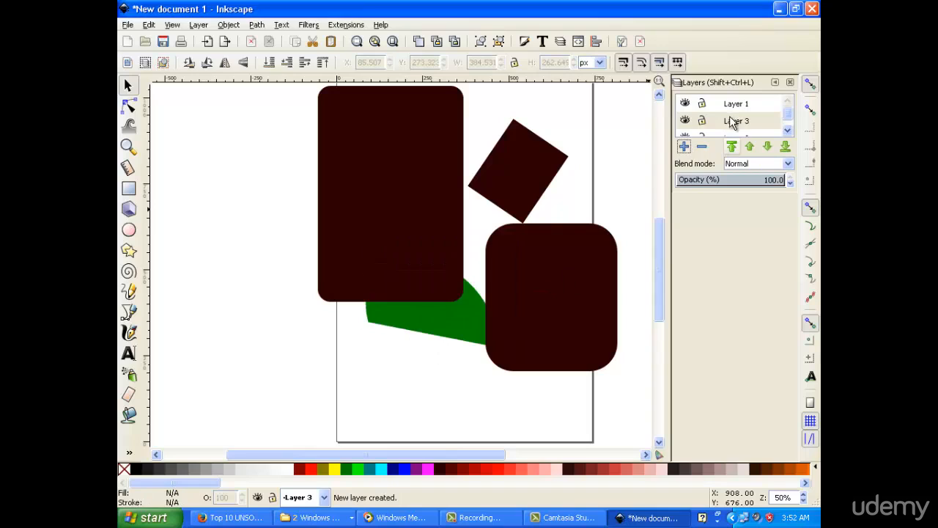
pyautogui.click(748, 147)
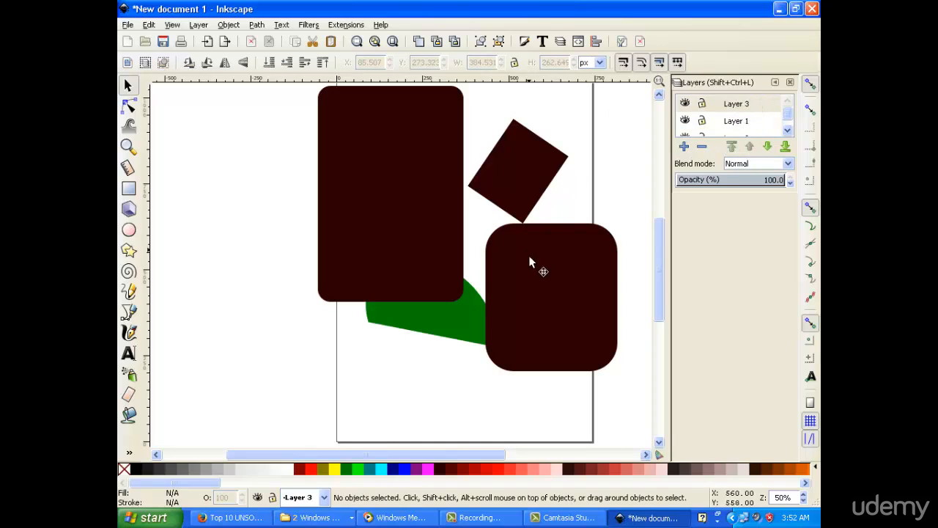
# - Select the green arc and raise its layer, Layer 2, to the top of the layer stack
pyautogui.scroll(-1, 728, 120)
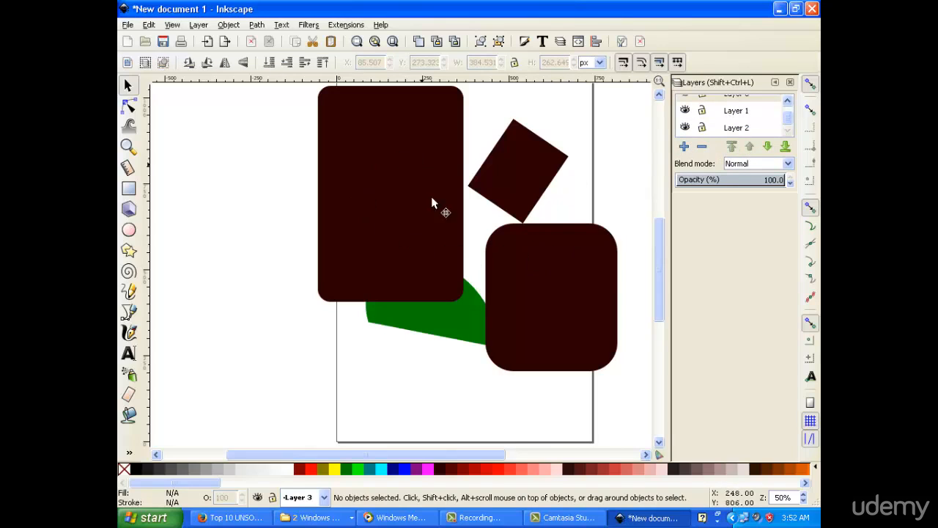
pyautogui.scroll(4, 473, 238)
pyautogui.scroll(-4, 513, 297)
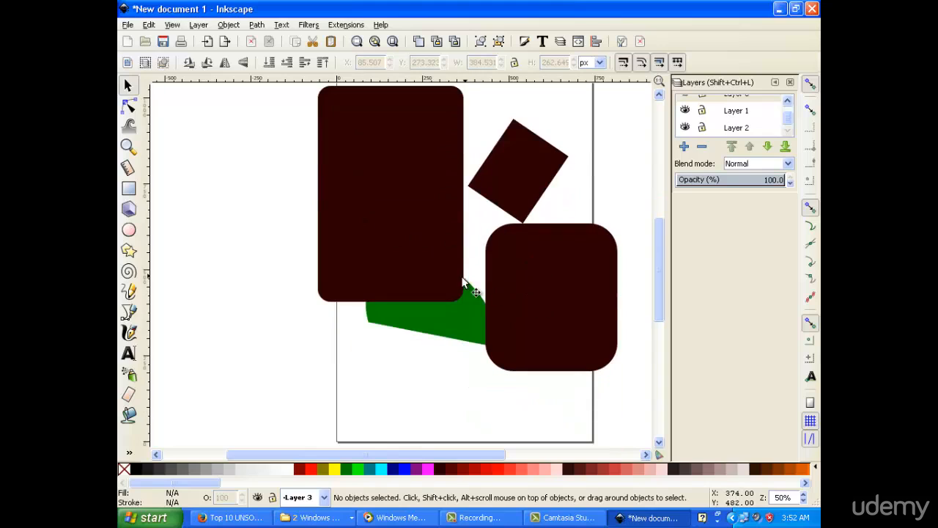
pyautogui.click(456, 315)
pyautogui.click(732, 145)
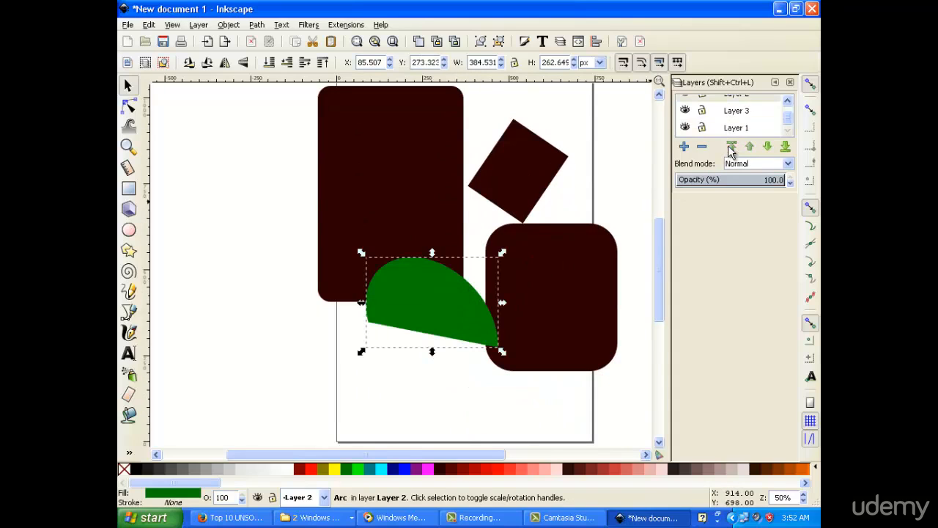
# - Move the green arc up and left onto the middle of the tall rounded rectangle
pyautogui.moveTo(474, 262); pyautogui.dragTo(430, 212)
pyautogui.scroll(4, 549, 199)
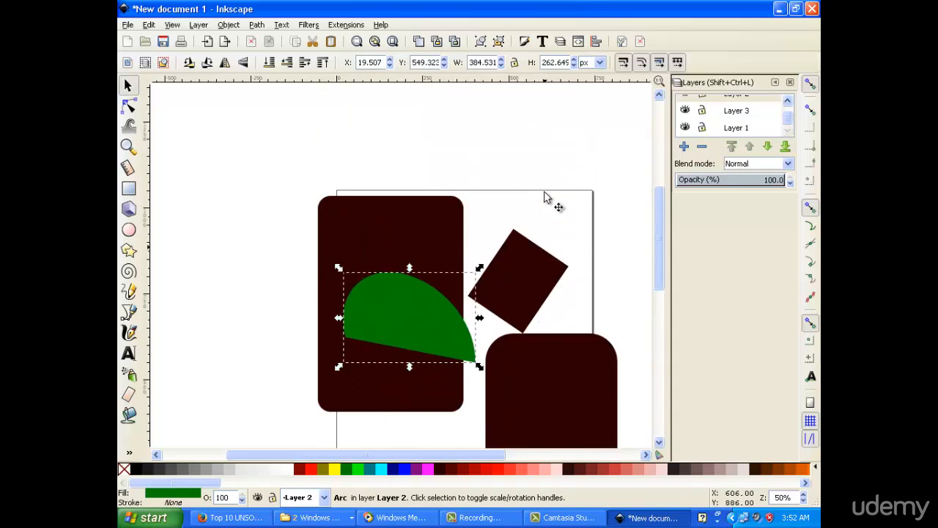
pyautogui.scroll(-2, 561, 185)
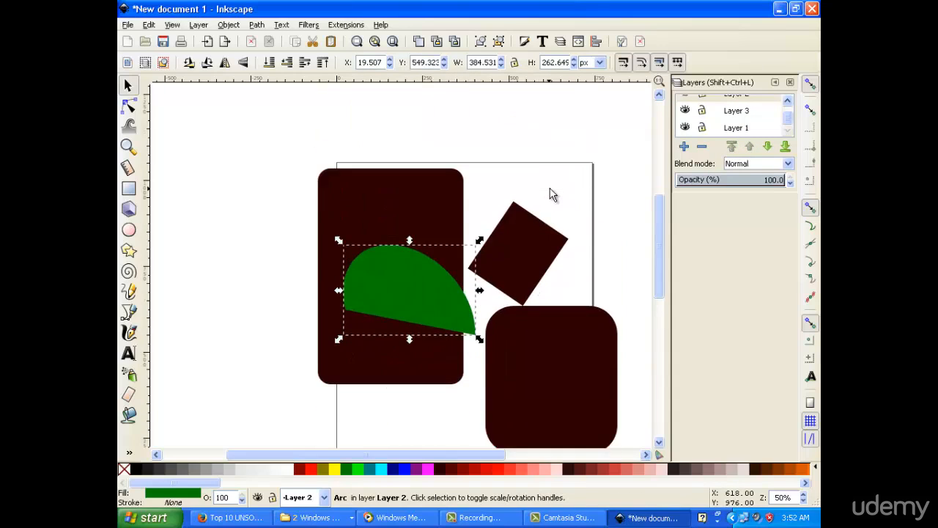
pyautogui.click(204, 164)
pyautogui.moveTo(285, 130); pyautogui.dragTo(638, 383)
pyautogui.scroll(3, 377, 256)
pyautogui.click(296, 254)
pyautogui.scroll(-3, 455, 230)
pyautogui.scroll(3, 466, 220)
pyautogui.scroll(-4, 467, 215)
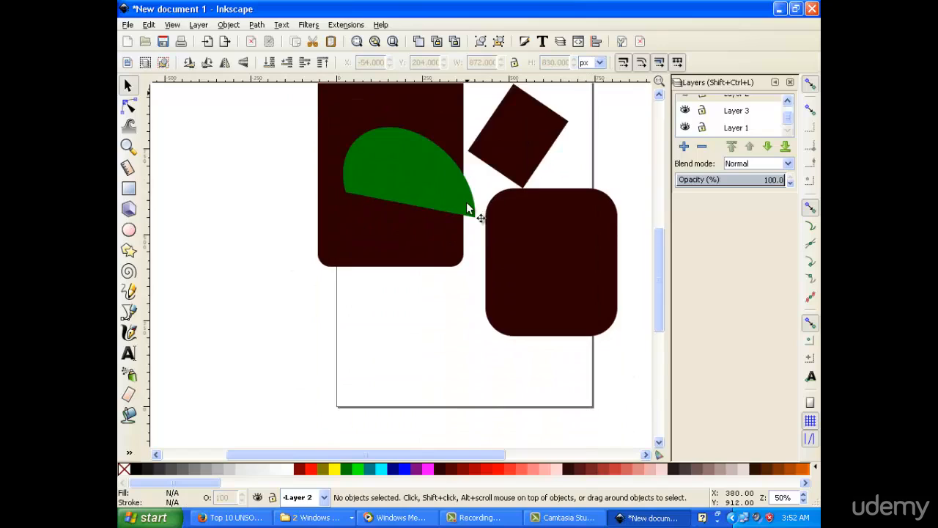
pyautogui.scroll(2, 467, 205)
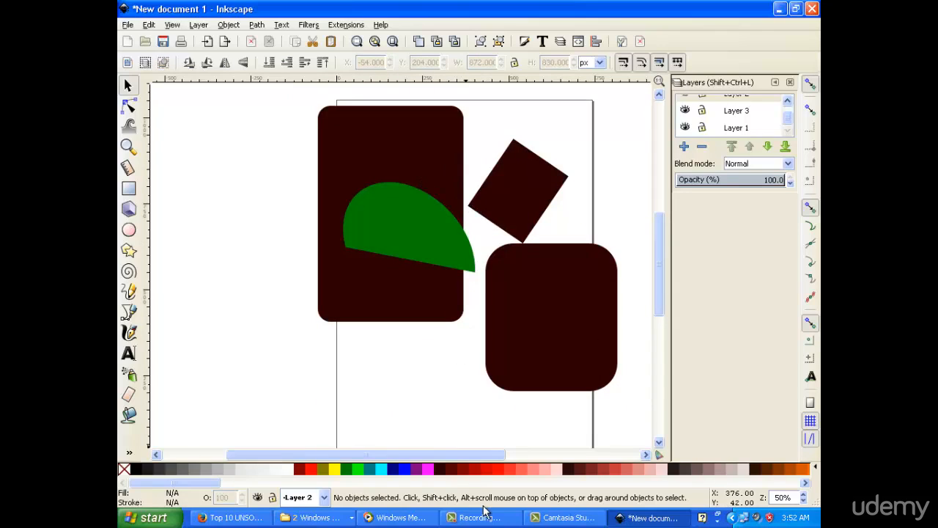